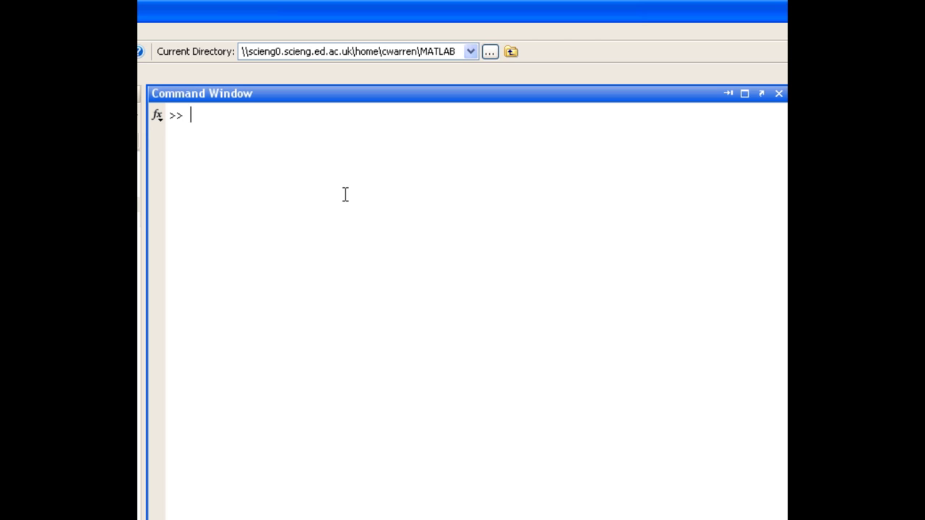
Step: Run x=linspace(0,2*pi,100); y=sin(x); and plot(x,y) to draw the sine curve
text(x=linspace(0,)
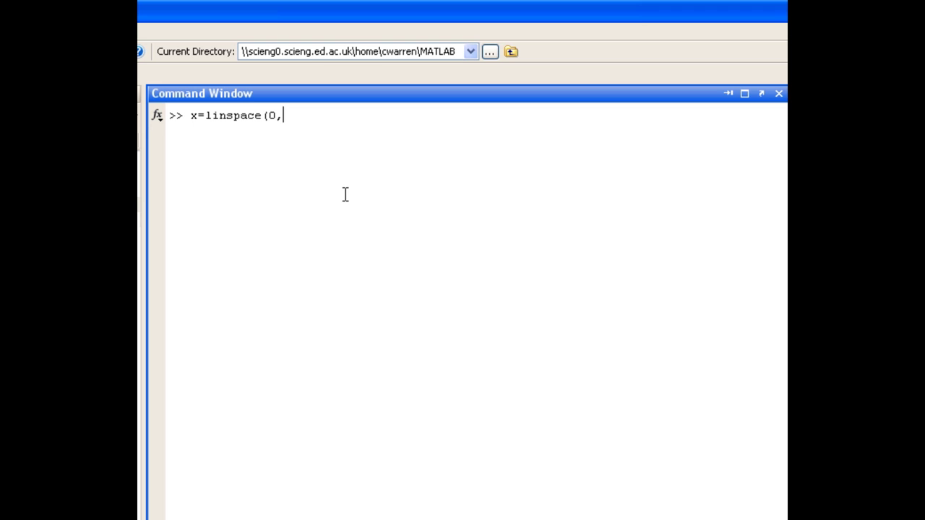
text(2*pi,100);)
key(Return)
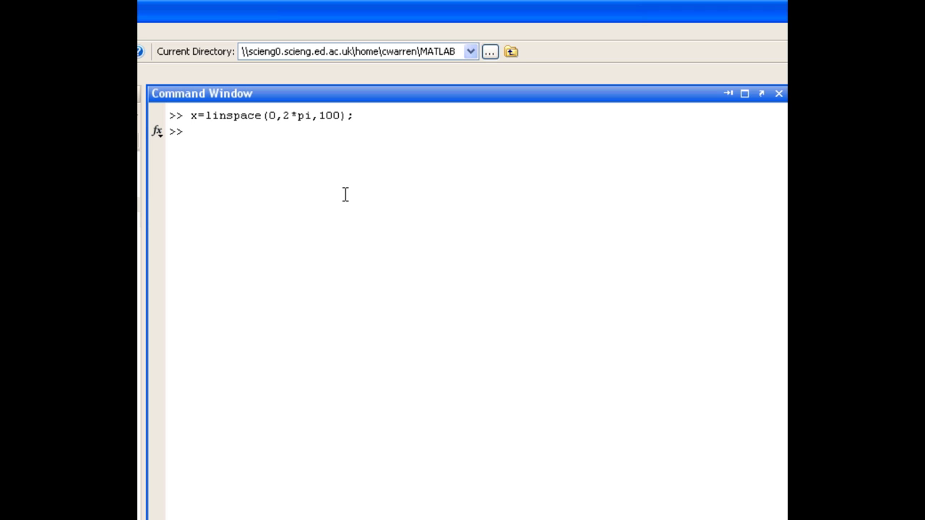
text(y=sin(x);)
key(Return)
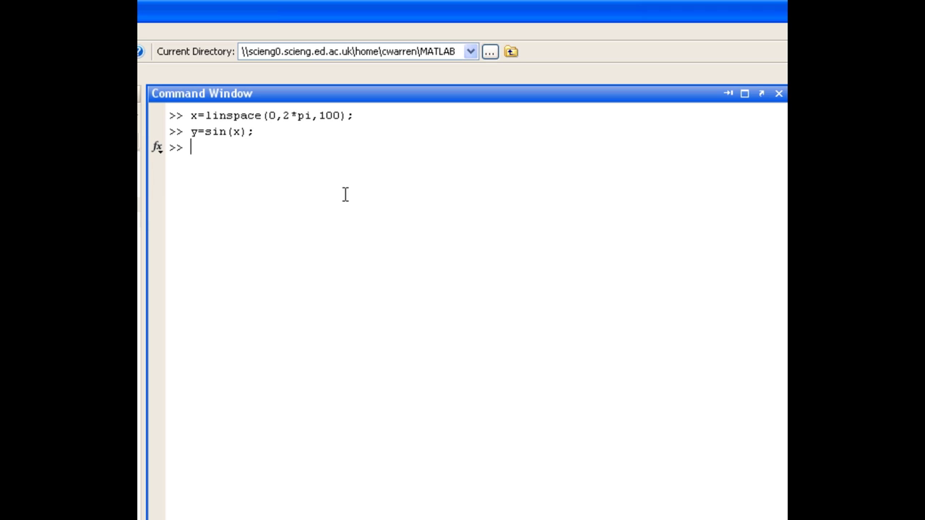
text(plot()
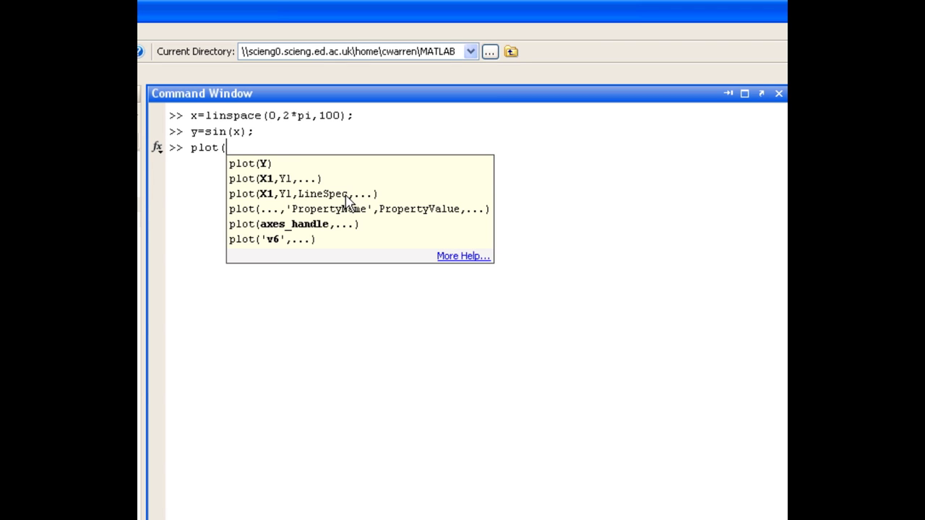
text(x,y)
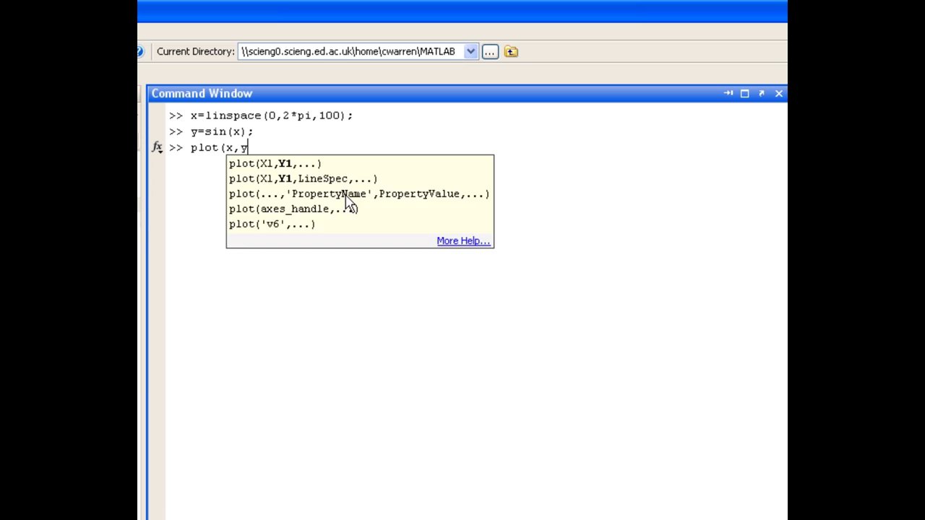
text())
key(Return)
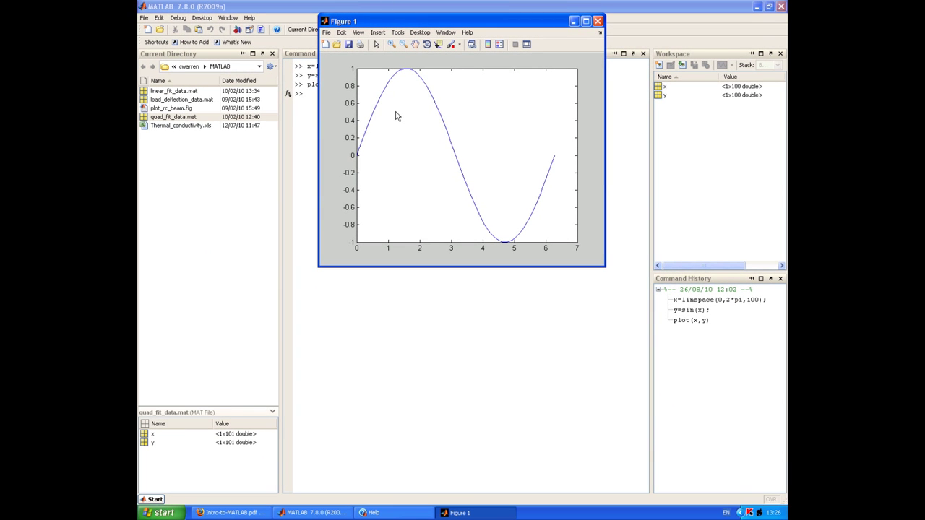
Step: Dock the figure with plot tools and turn on X and Y grid lines for the axes
click(527, 45)
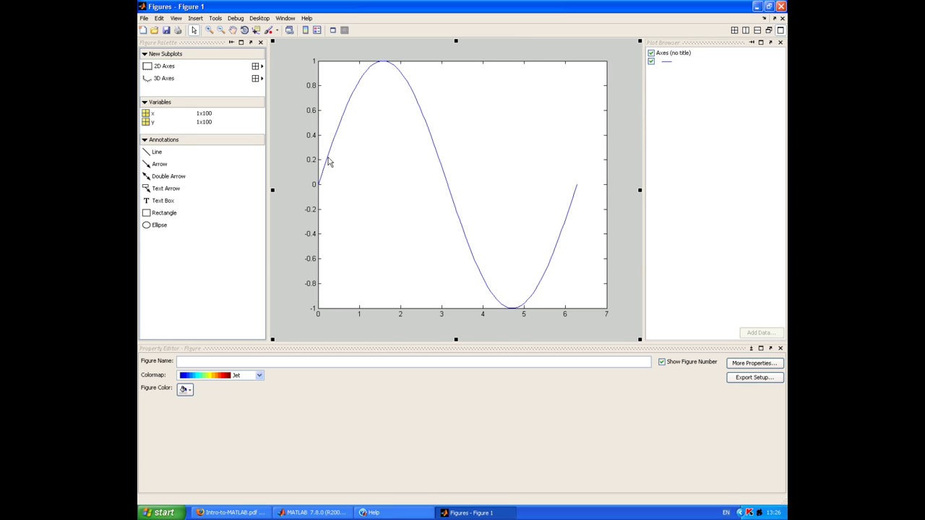
click(312, 136)
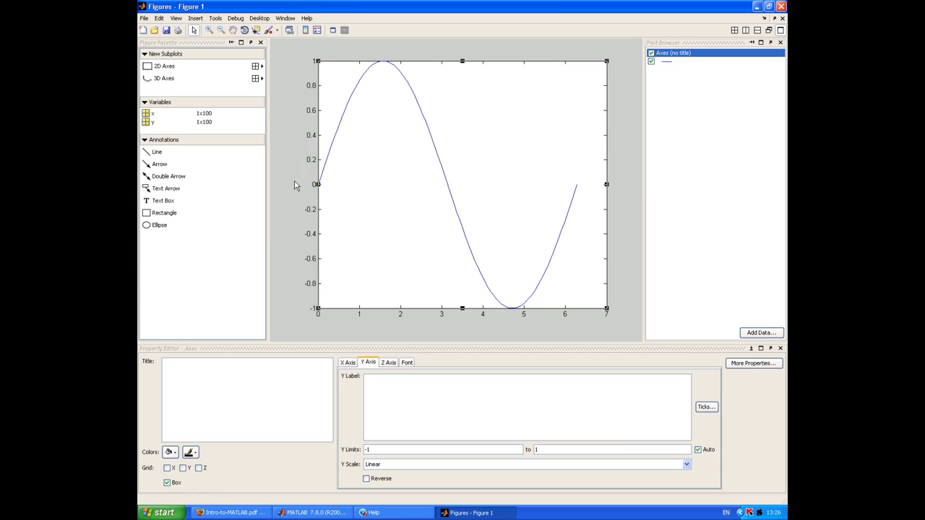
click(172, 469)
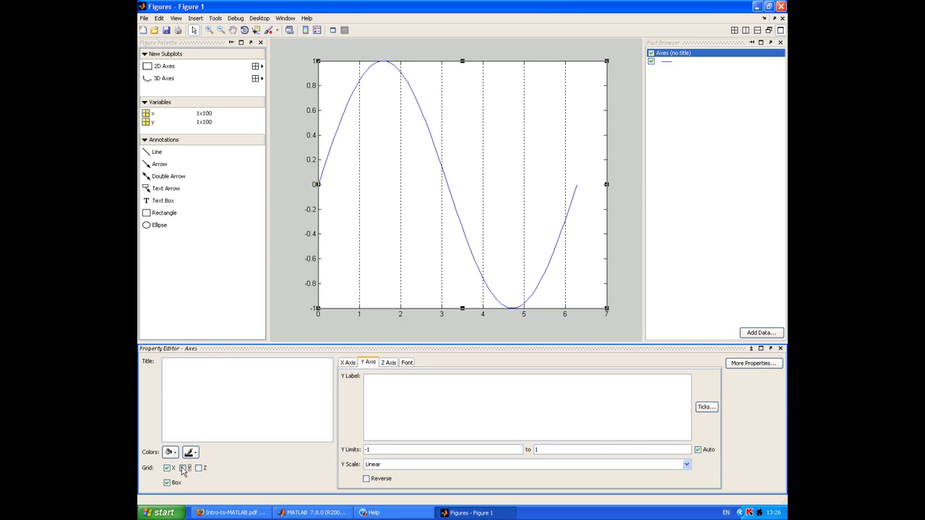
click(184, 469)
Step: Label the y axis 'y' and the x axis 'x' in the Property Editor
click(380, 393)
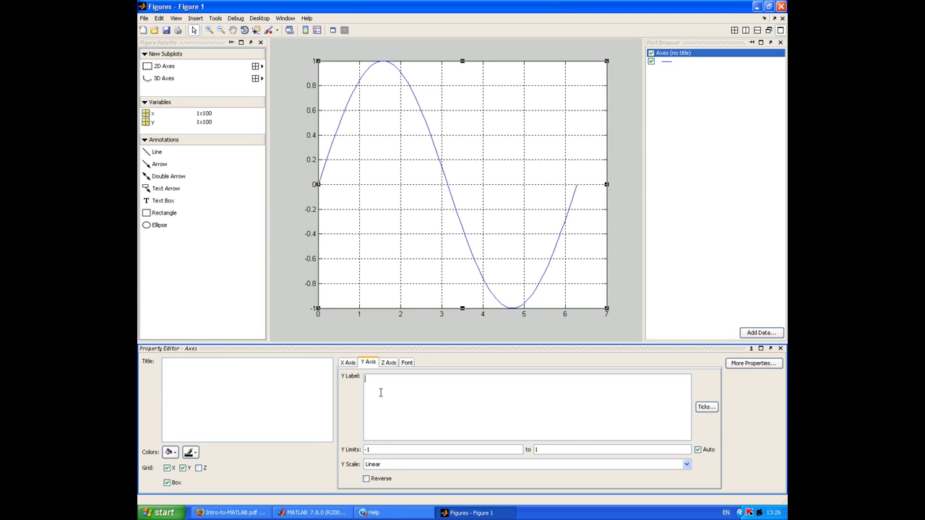
text(y)
click(347, 362)
click(392, 385)
text(x)
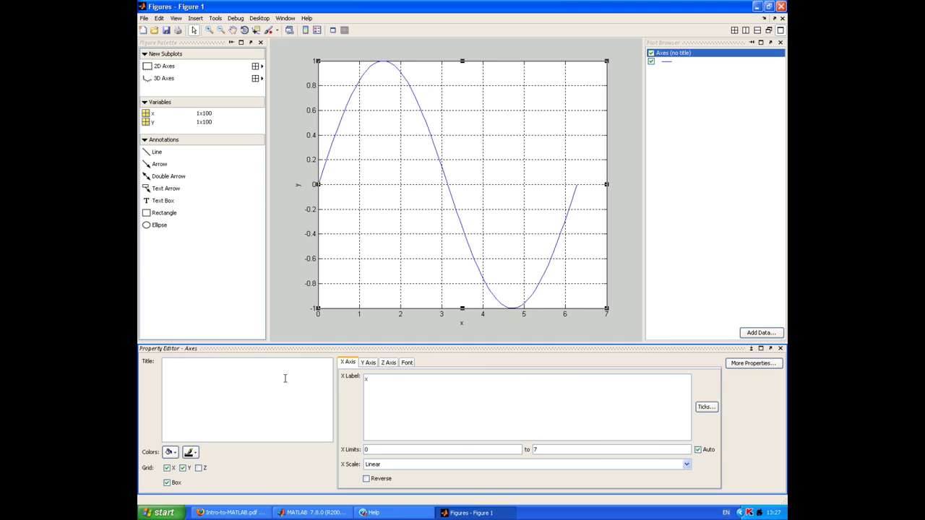
text(Plot of sin(x))
Step: Restyle the sine line as dot markers with no connecting line, then hide the plot tools
click(461, 226)
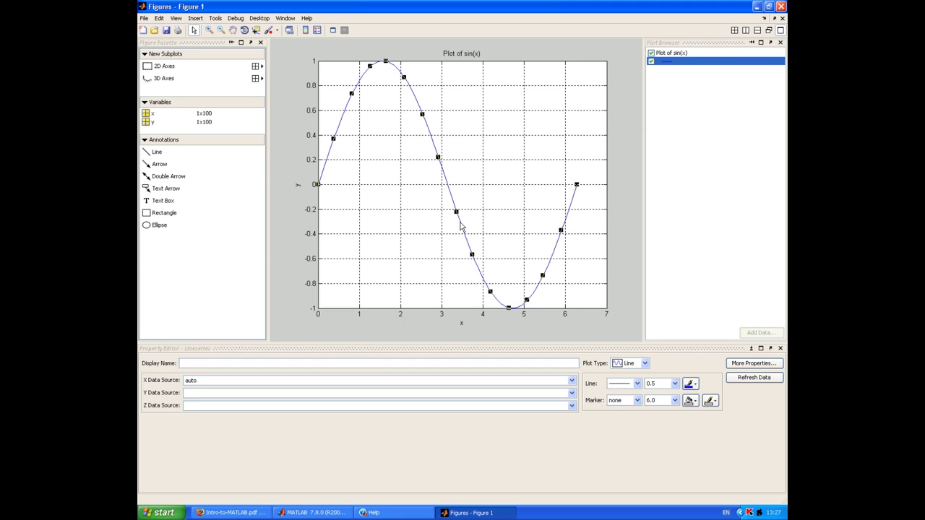
click(638, 384)
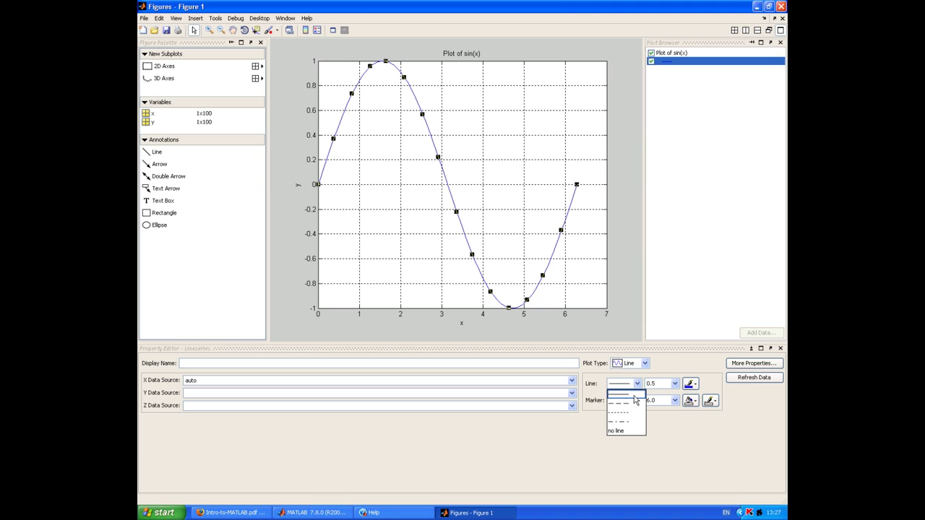
click(630, 431)
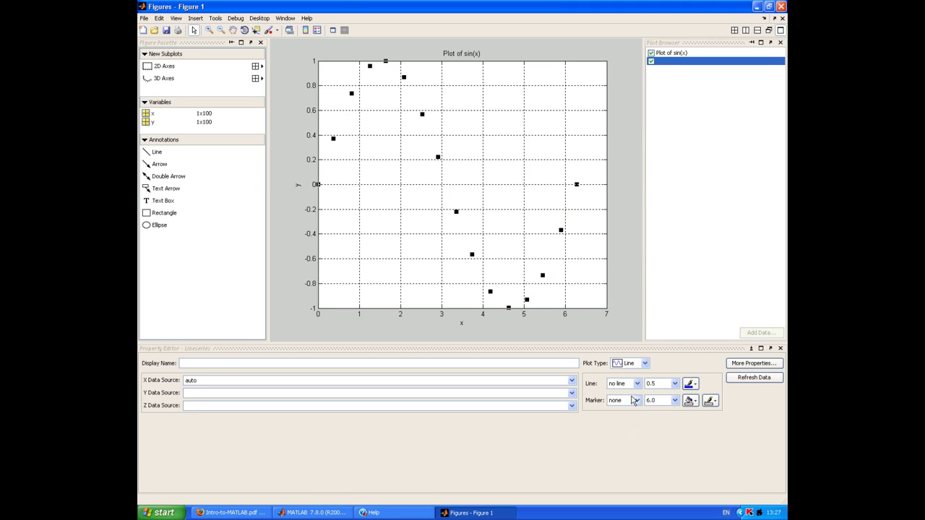
click(637, 401)
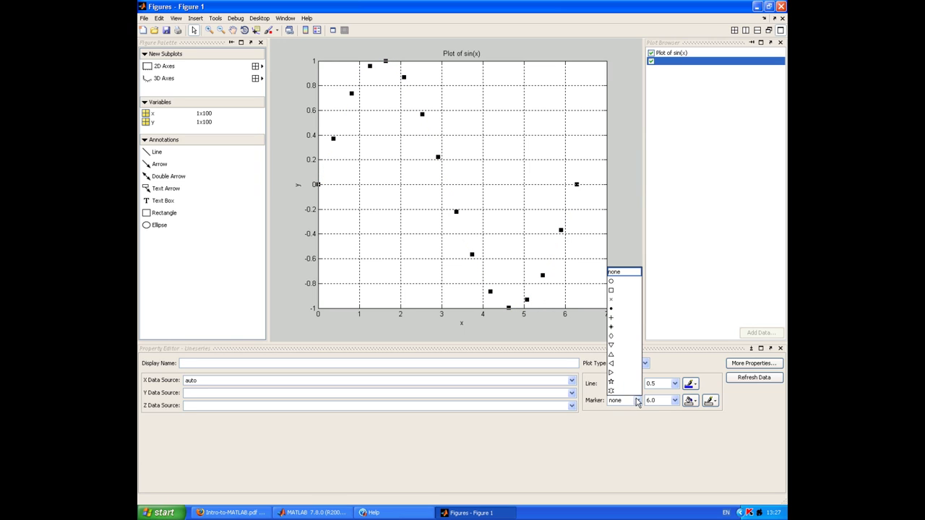
click(627, 309)
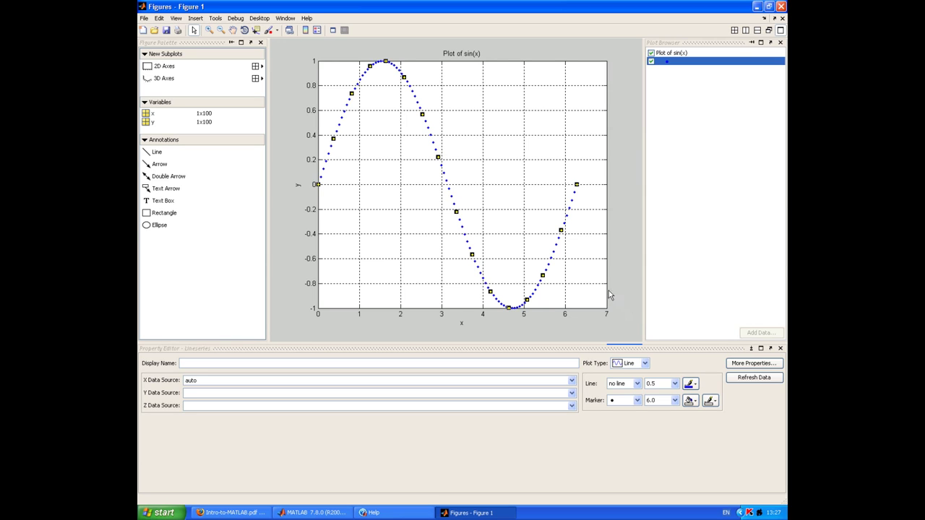
click(334, 32)
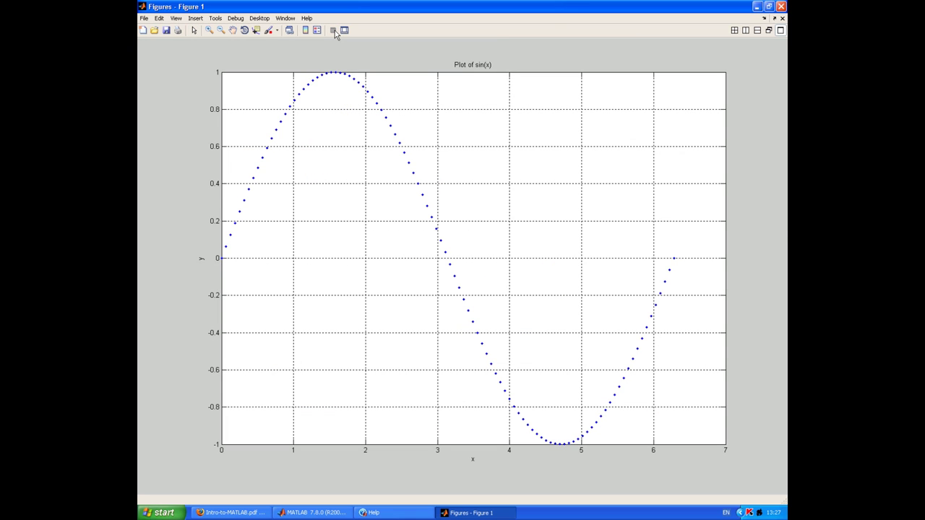
Step: Save the figure as plot_sin in MATLAB Figure (.fig) format
click(144, 18)
click(161, 69)
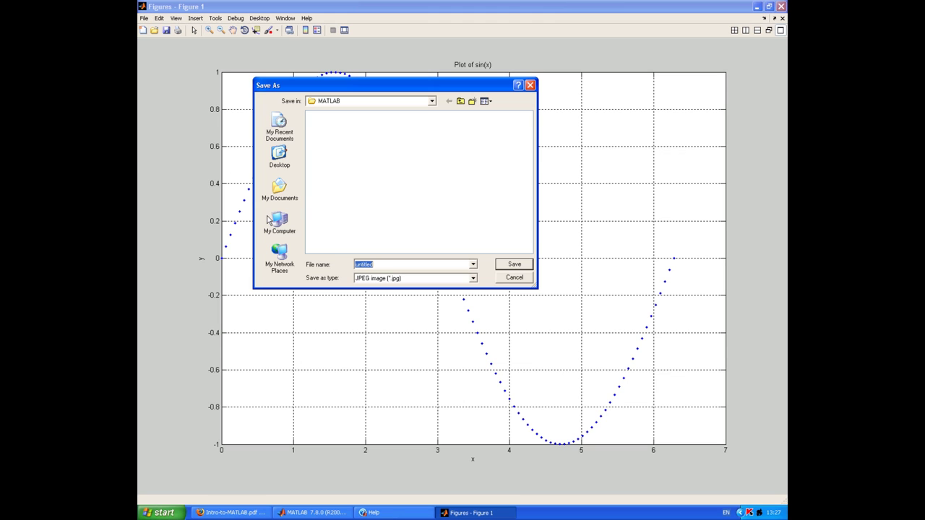
click(474, 279)
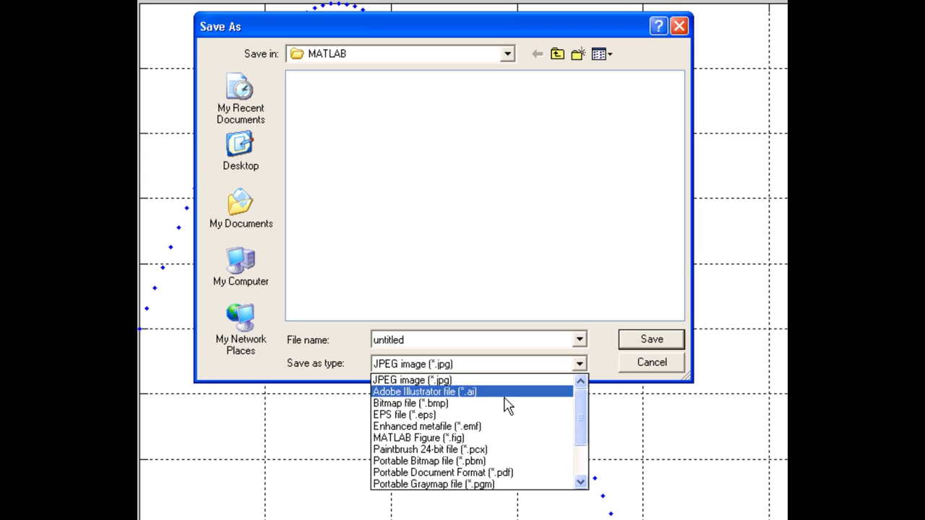
click(466, 438)
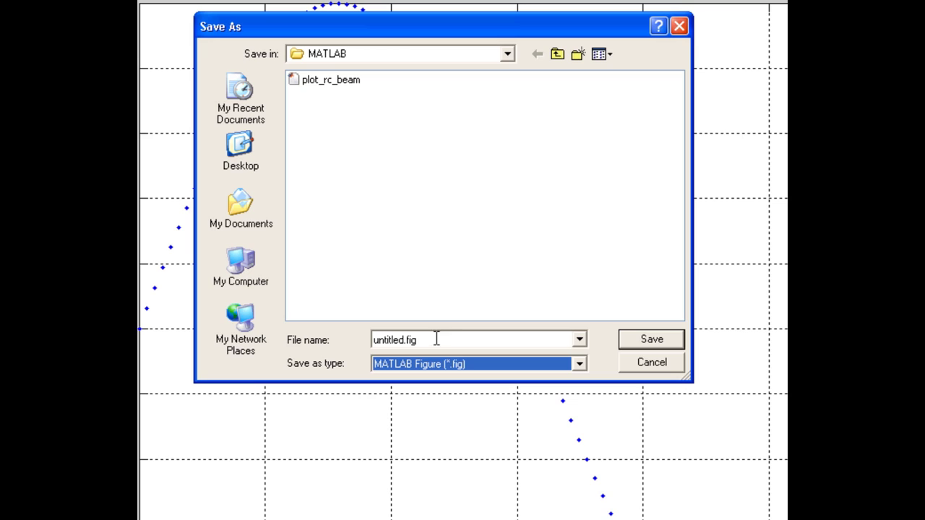
double_click(404, 340)
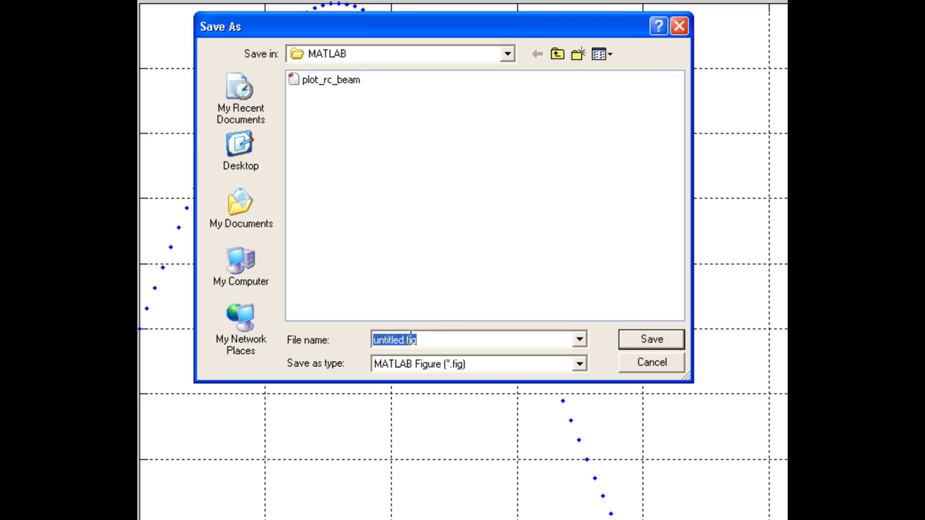
text(plot_sin)
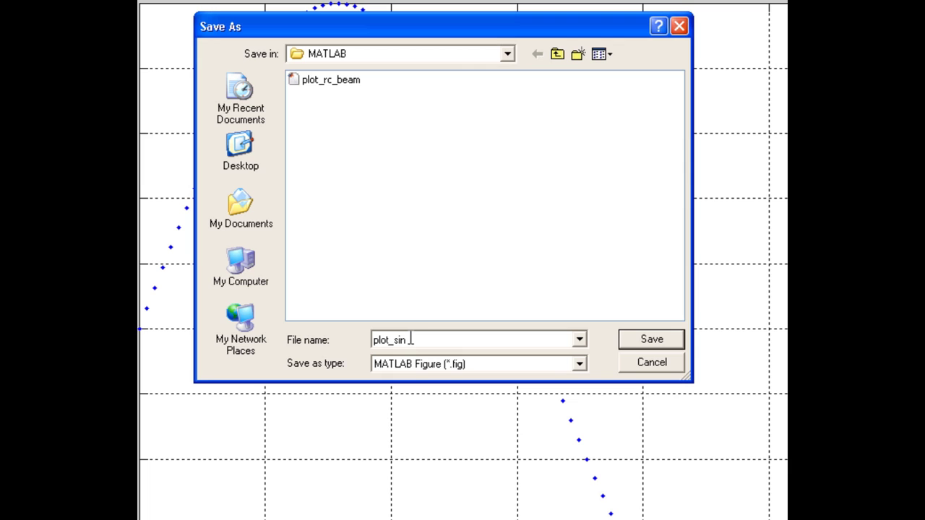
click(604, 318)
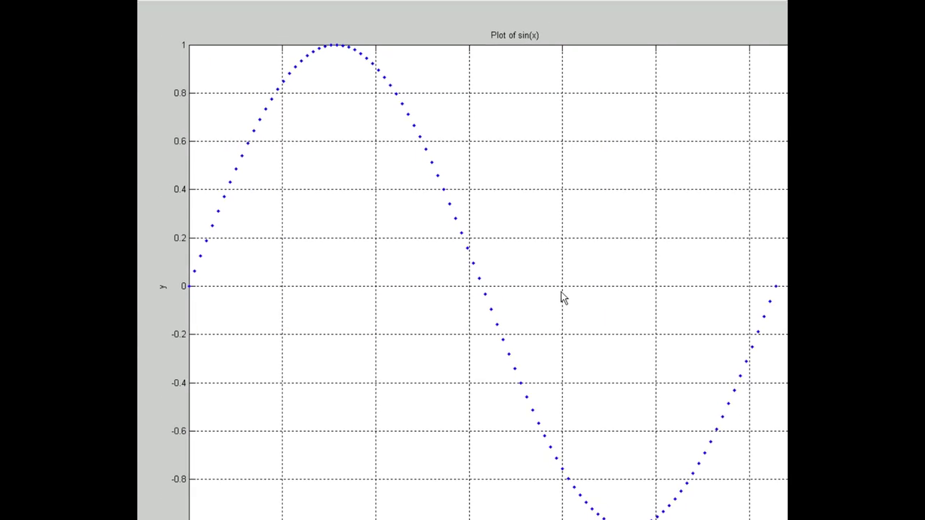
Step: Save the figure again as plot_sin in JPEG image format
click(145, 18)
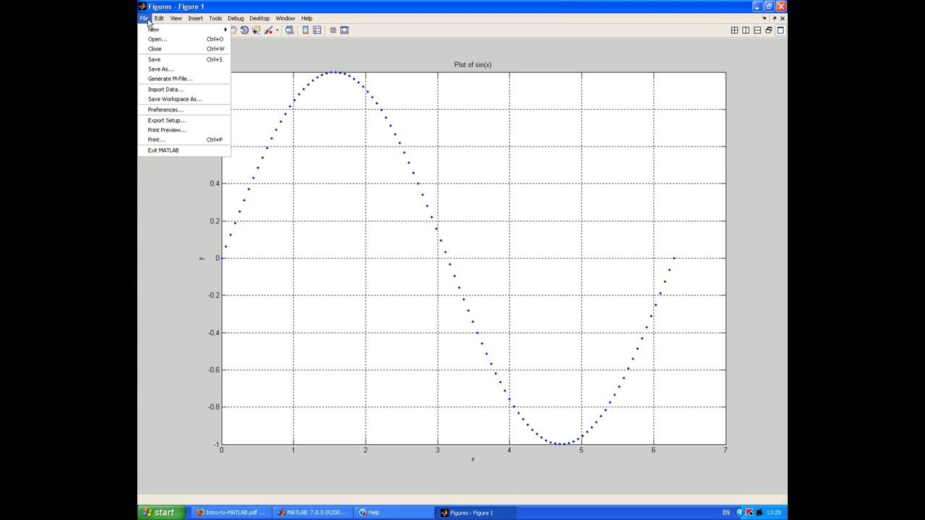
click(161, 70)
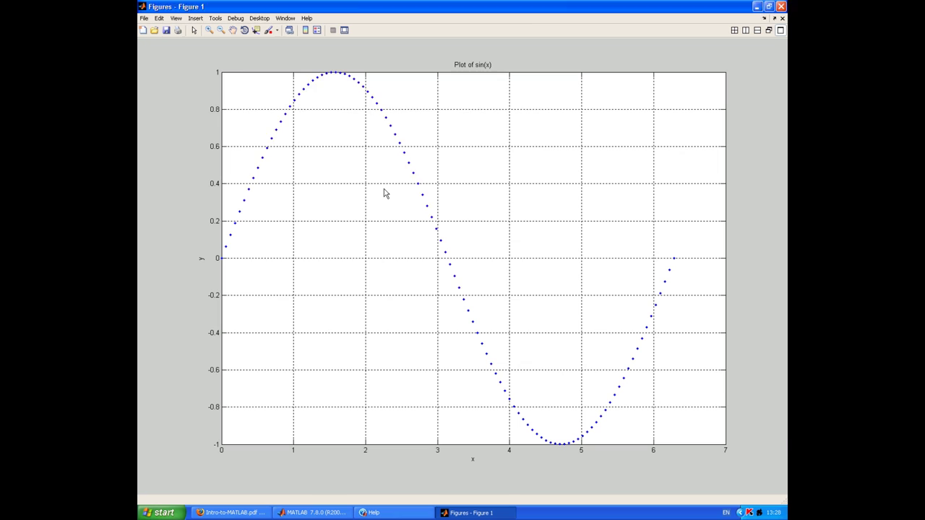
click(473, 279)
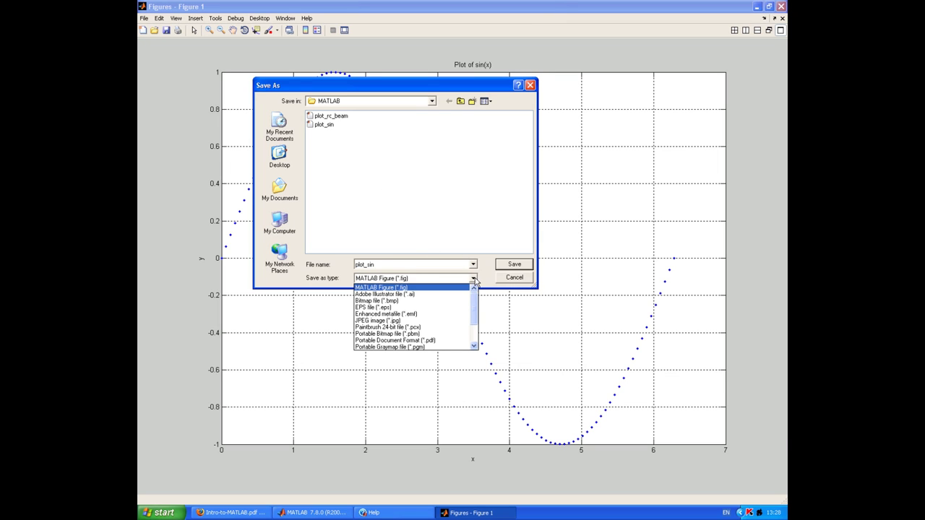
click(446, 324)
click(517, 265)
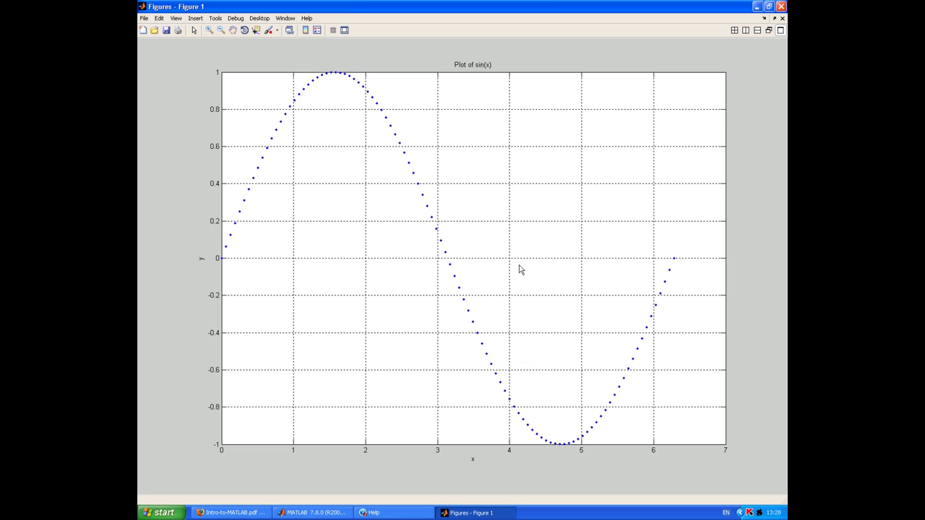
Step: Close the Figure 1 window to return to the MATLAB desktop
click(781, 7)
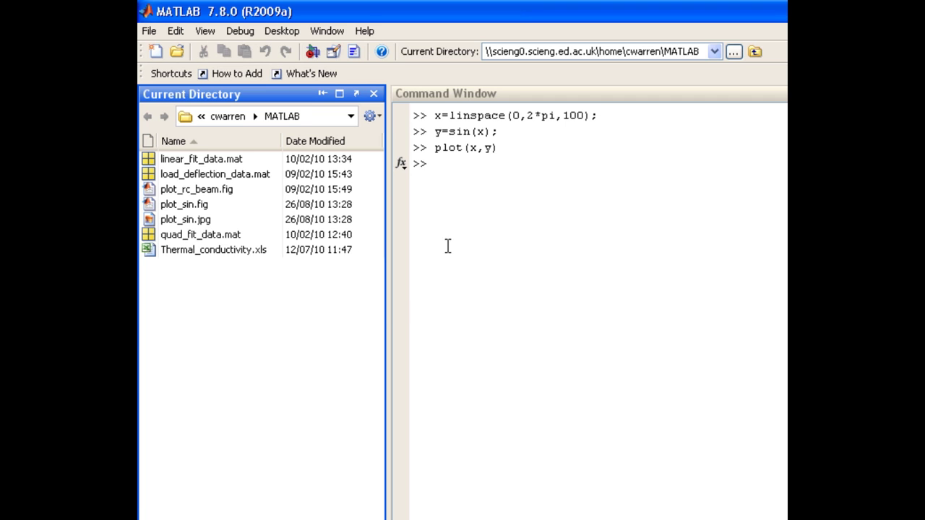
Step: Rerun plot(x,y) with grid on, xlabel('x'), ylabel('y') and title('Plot of sin(x)') appended
click(470, 178)
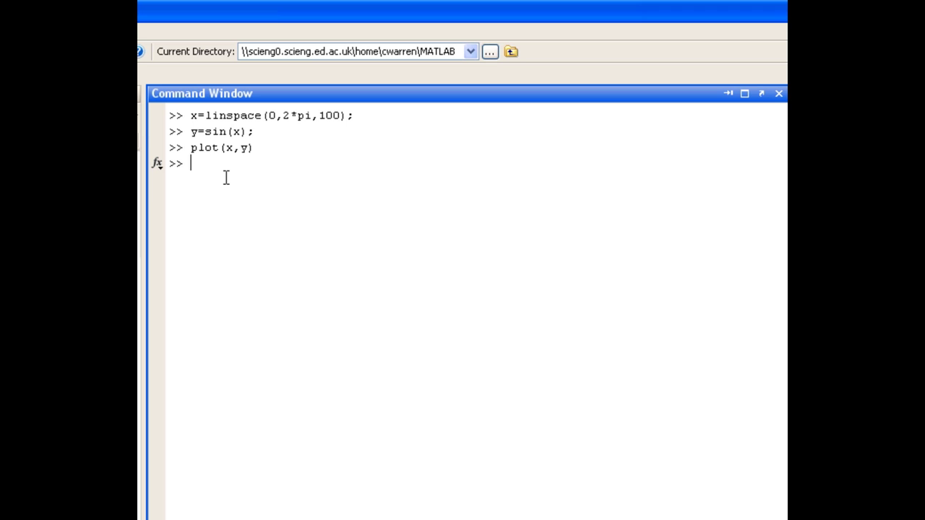
key(Up)
text(, grid)
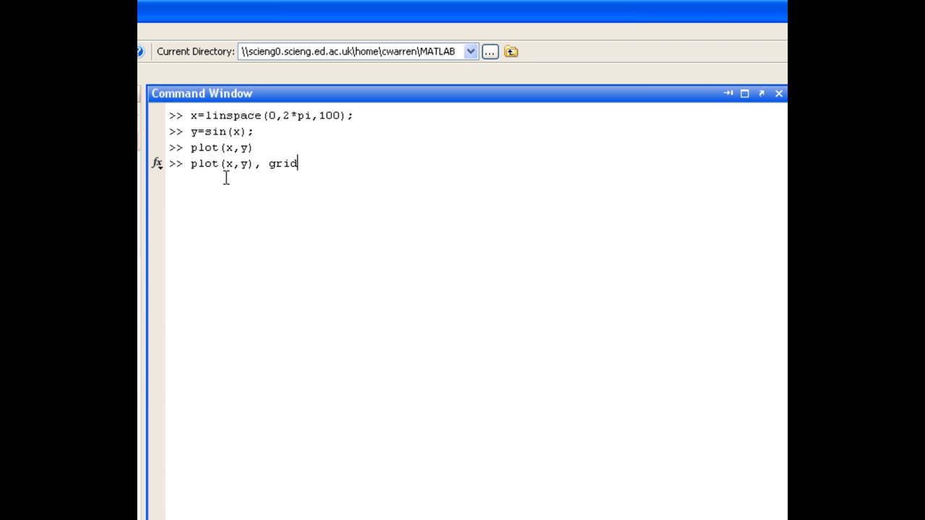
text( on, xlabel('x'), ylabel)
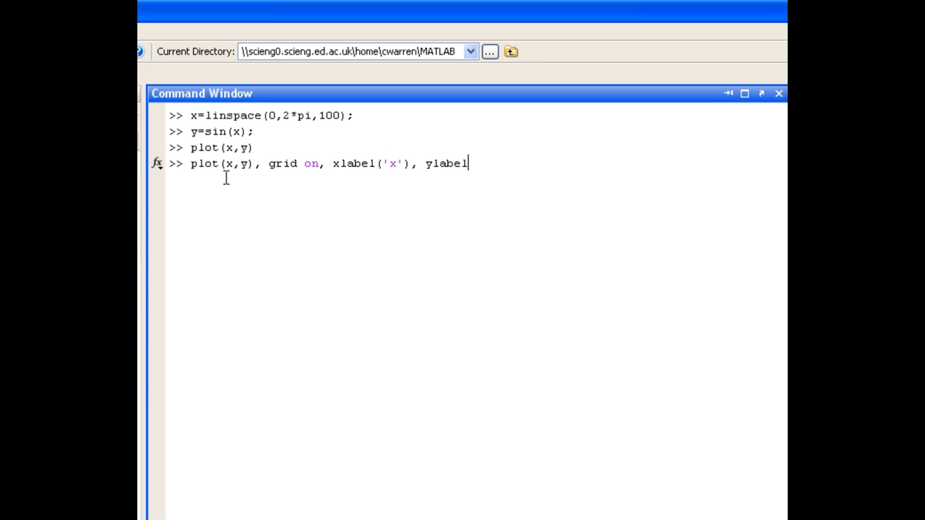
text(('y'), title('Plot of sin()
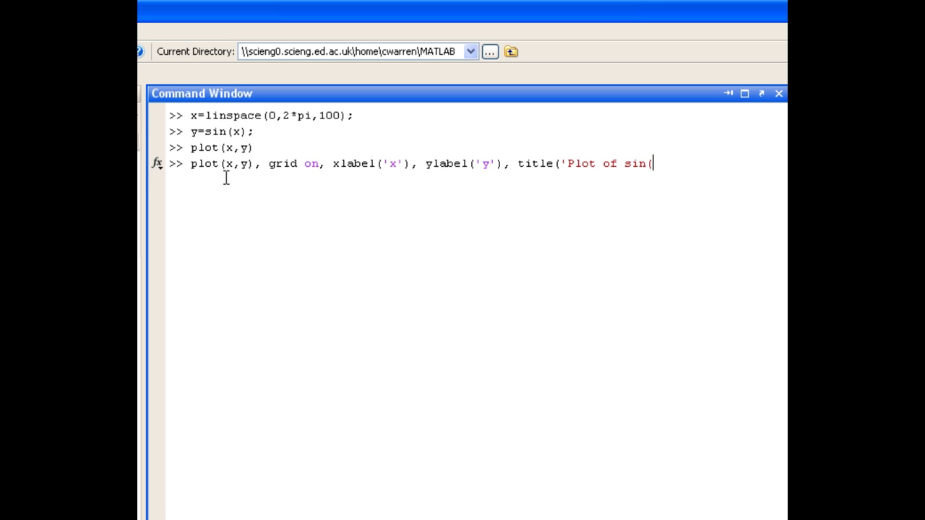
text(x)'))
key(Return)
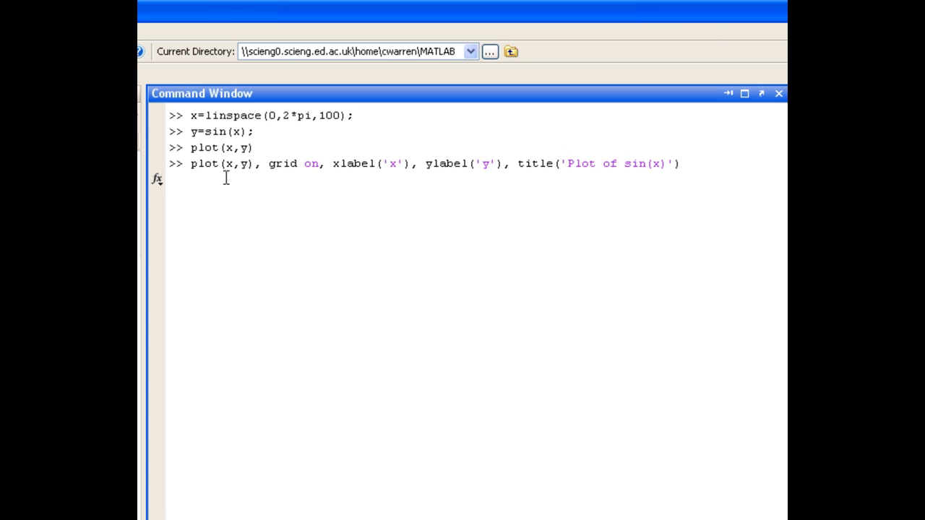